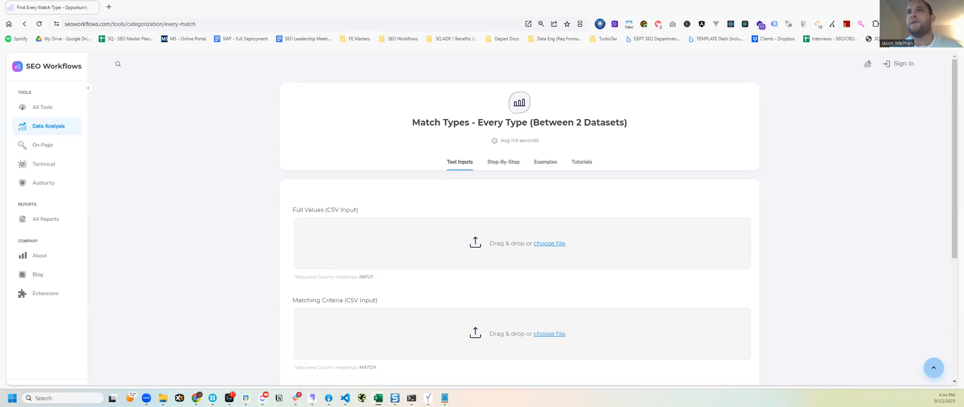
# Switch to Excel and review the INPUT and Original URL columns of the top-intput_input-option (1) workbook
pyautogui.hotkey('alt', 'Tab')
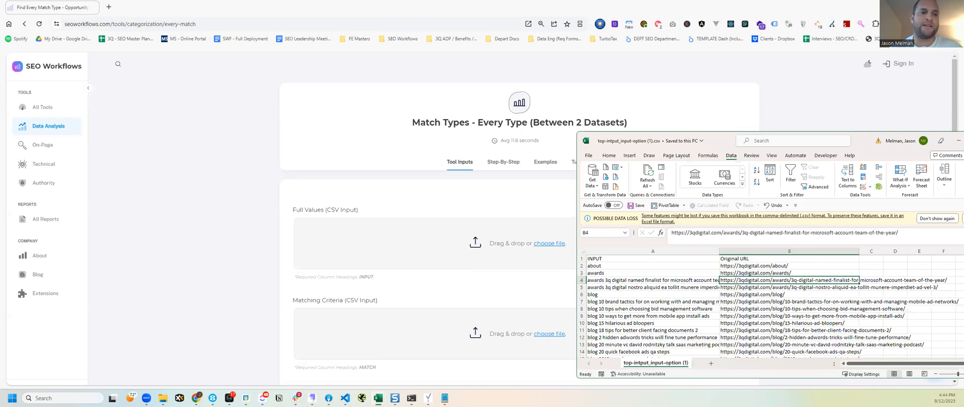
pyautogui.hotkey('alt', 'Tab')
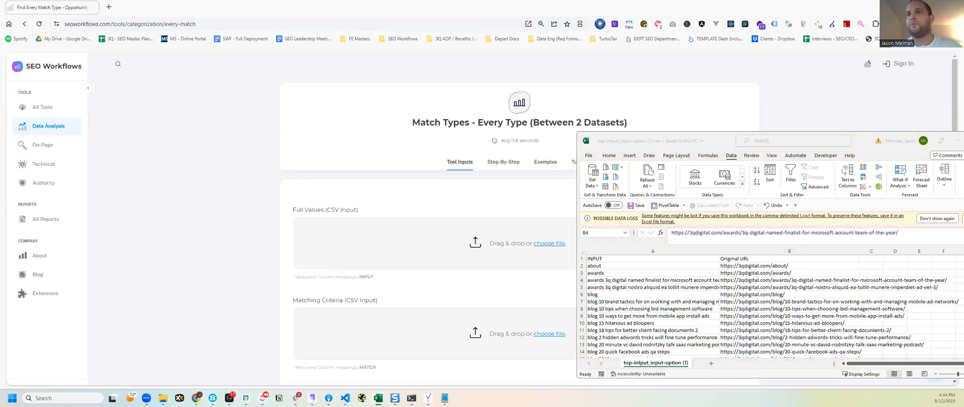
pyautogui.hotkey('alt', 'Tab')
pyautogui.moveTo(632, 270); pyautogui.dragTo(615, 316)
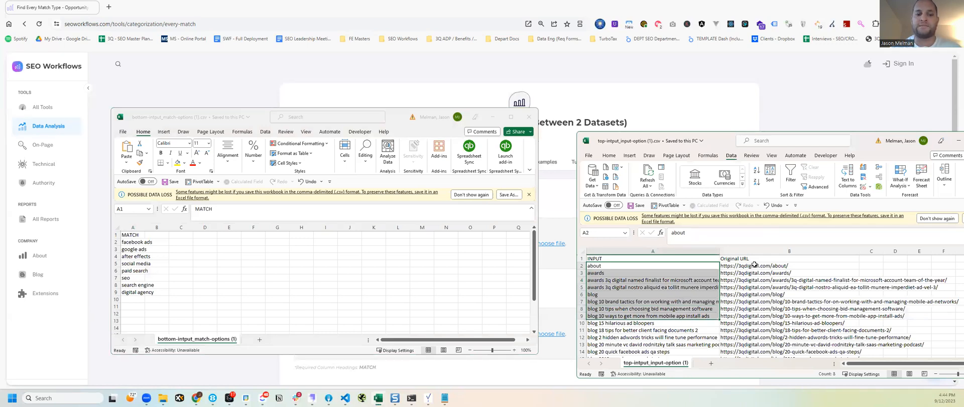
pyautogui.moveTo(753, 258); pyautogui.dragTo(724, 292)
pyautogui.moveTo(632, 259); pyautogui.dragTo(665, 308)
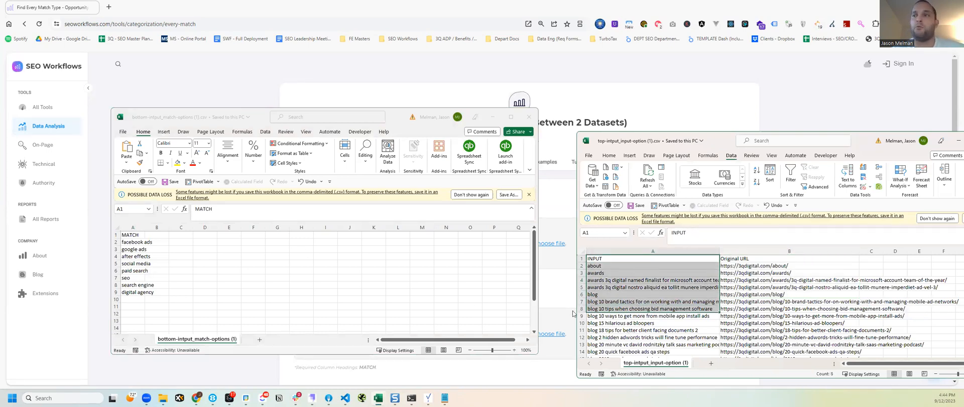
# Review the terms under MATCH in the bottom-intput_match-options (1) workbook against the INPUT column of the other workbook
pyautogui.moveTo(135, 243); pyautogui.dragTo(139, 297)
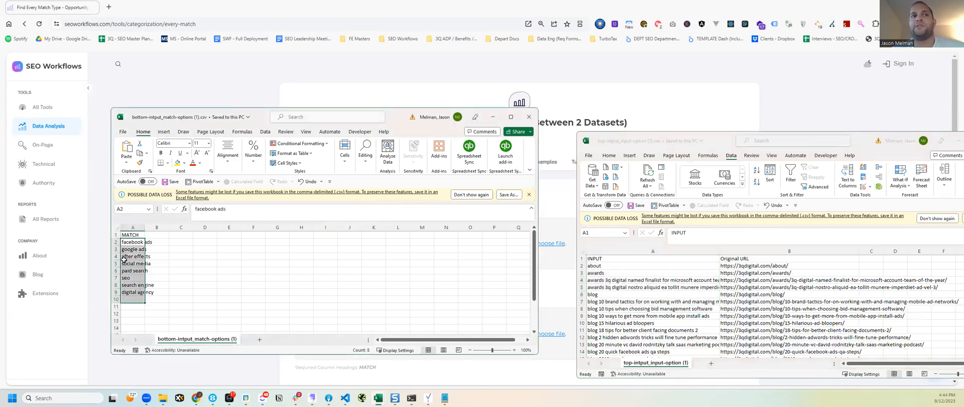
pyautogui.click(134, 243)
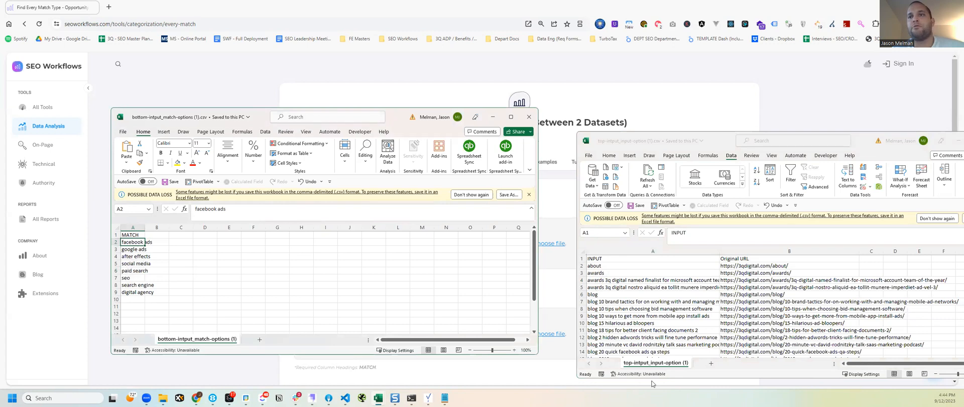
pyautogui.click(628, 264)
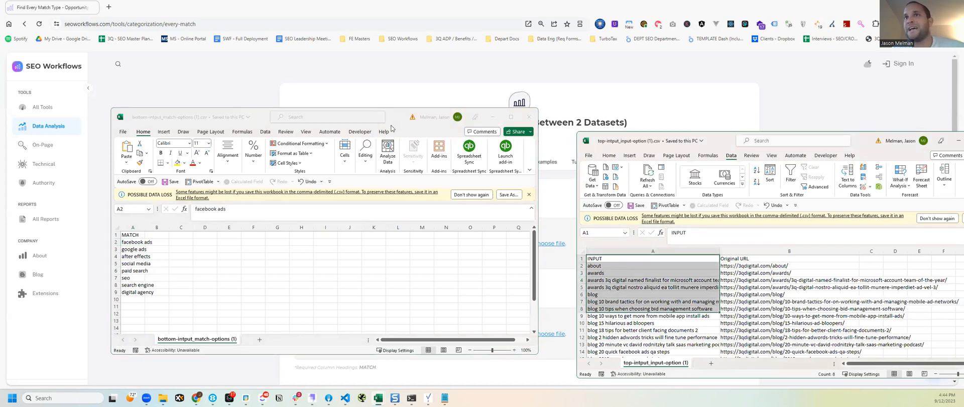
pyautogui.moveTo(391, 129); pyautogui.dragTo(381, 141)
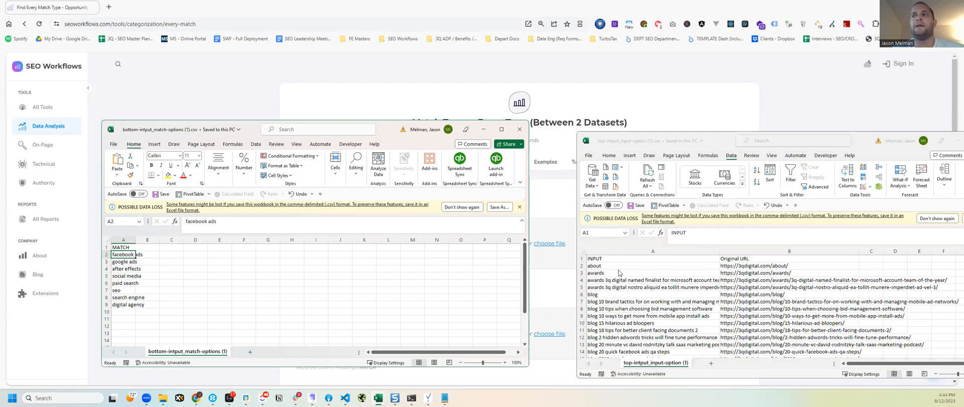
pyautogui.click(120, 283)
pyautogui.moveTo(120, 293); pyautogui.dragTo(118, 312)
pyautogui.moveTo(125, 254); pyautogui.dragTo(122, 308)
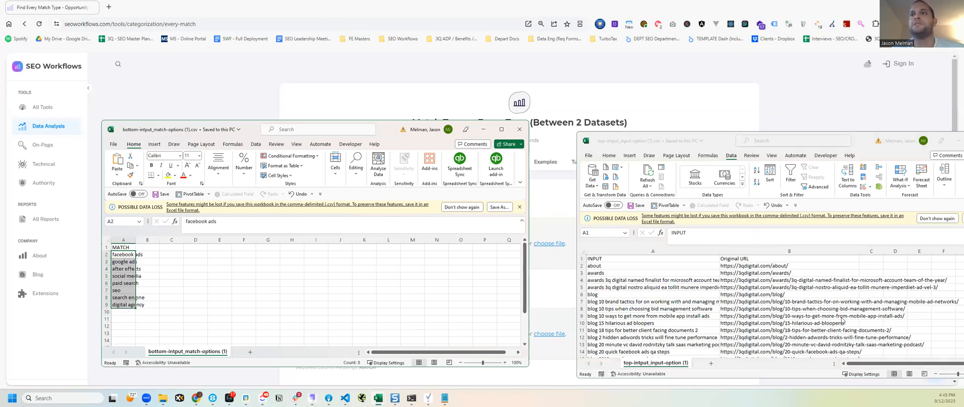
# Compare the INPUT phrases with their source addresses in the Original URL column
pyautogui.click(613, 270)
pyautogui.moveTo(626, 265); pyautogui.dragTo(629, 302)
pyautogui.moveTo(766, 258); pyautogui.dragTo(760, 309)
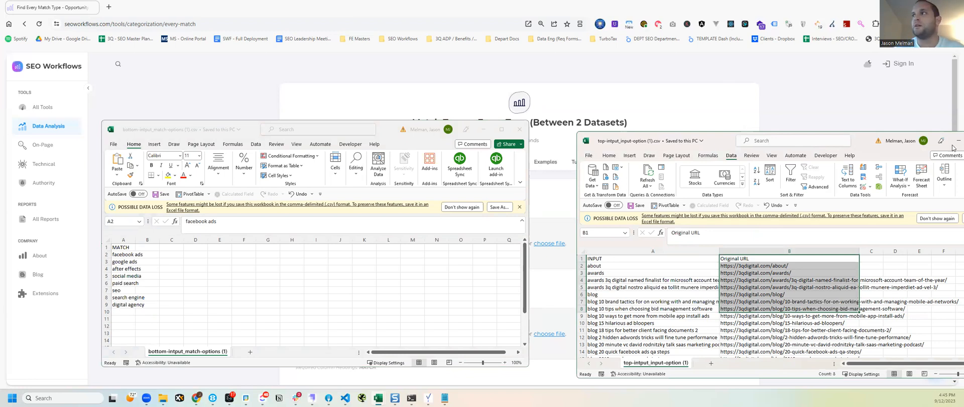
# Close the input-option and match-options CSV workbooks to return to the Match Types tool in the browser
pyautogui.moveTo(755, 144); pyautogui.dragTo(627, 146)
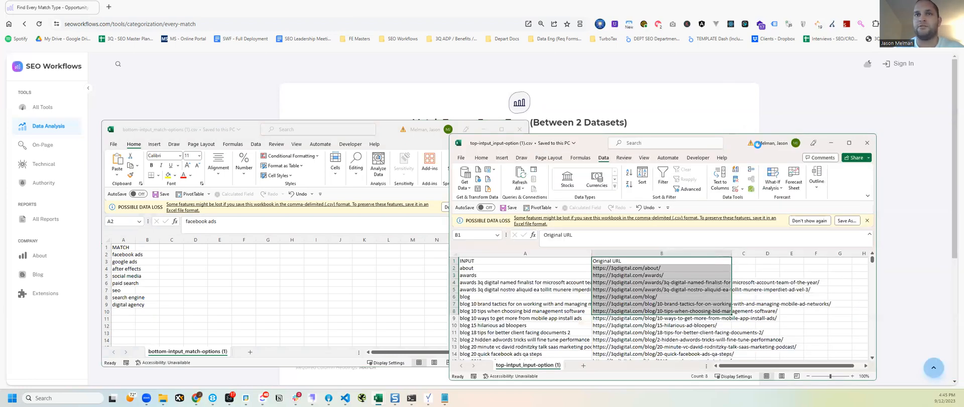
pyautogui.click(866, 142)
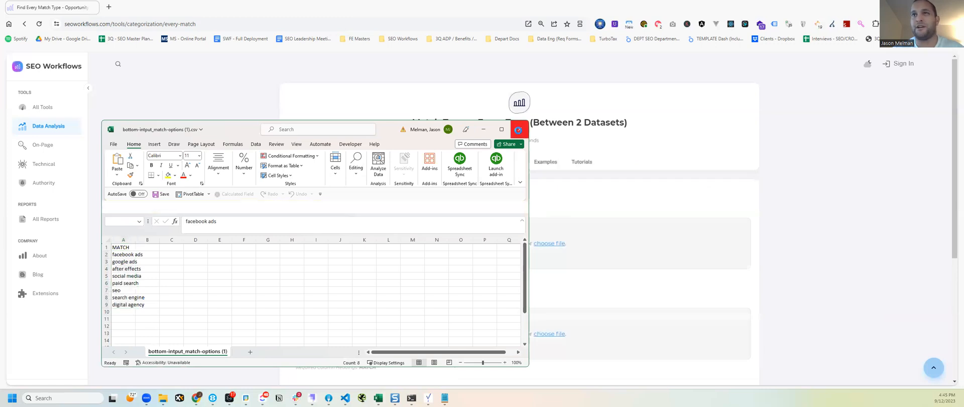
pyautogui.click(519, 129)
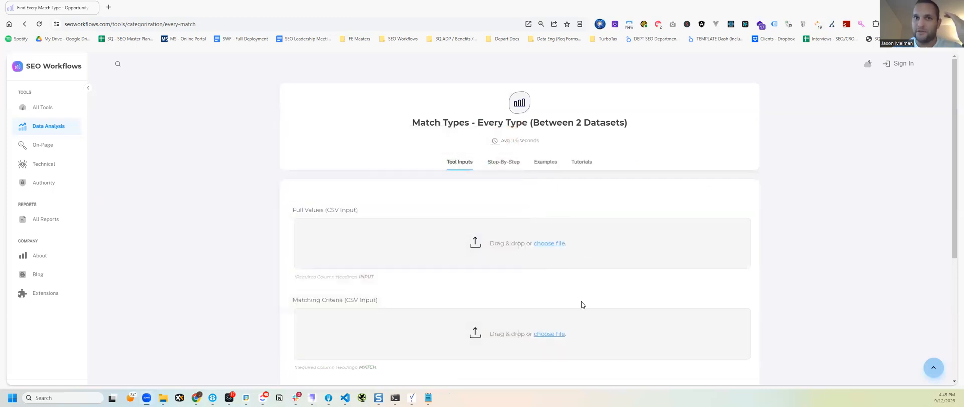
# Upload top-intput_input-option (1).csv as the Full Values dataset and check its required INPUT column heading
pyautogui.click(462, 250)
pyautogui.click(485, 259)
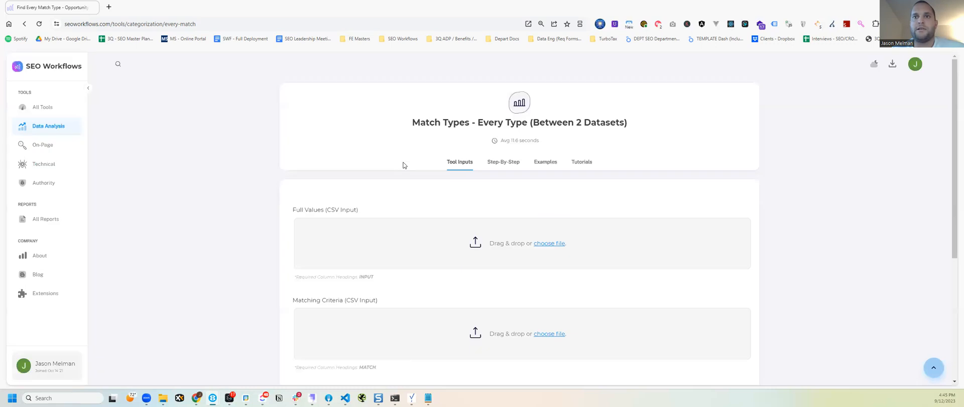
pyautogui.click(400, 248)
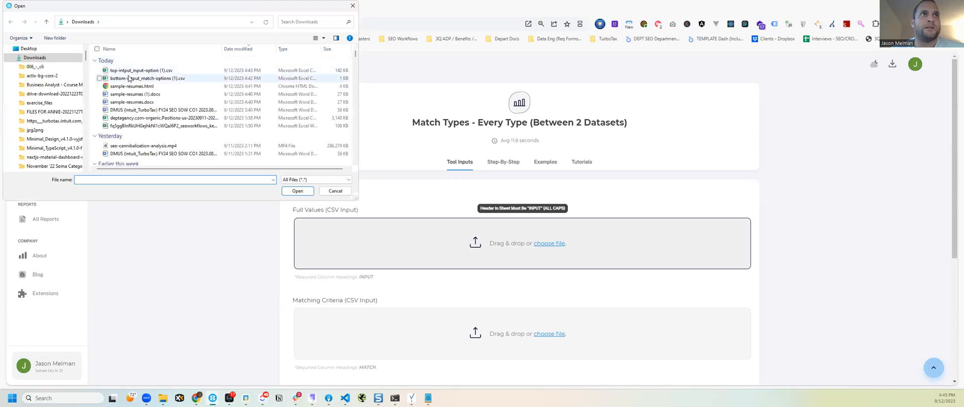
pyautogui.click(127, 71)
pyautogui.doubleClick(126, 71)
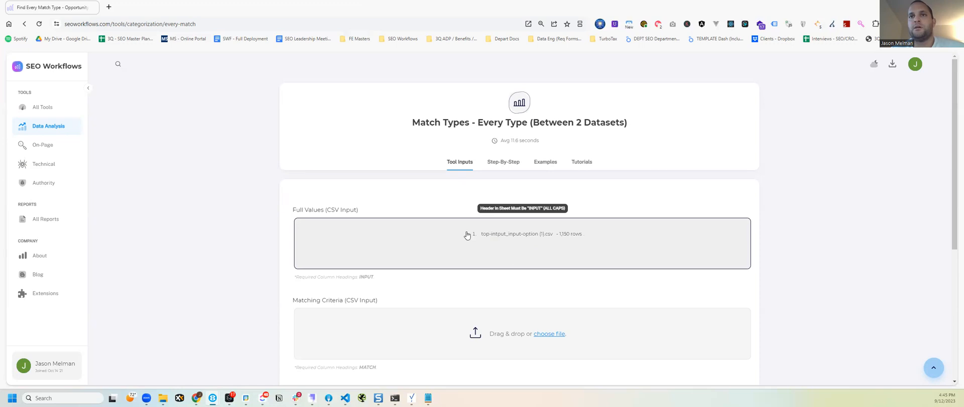
pyautogui.doubleClick(367, 277)
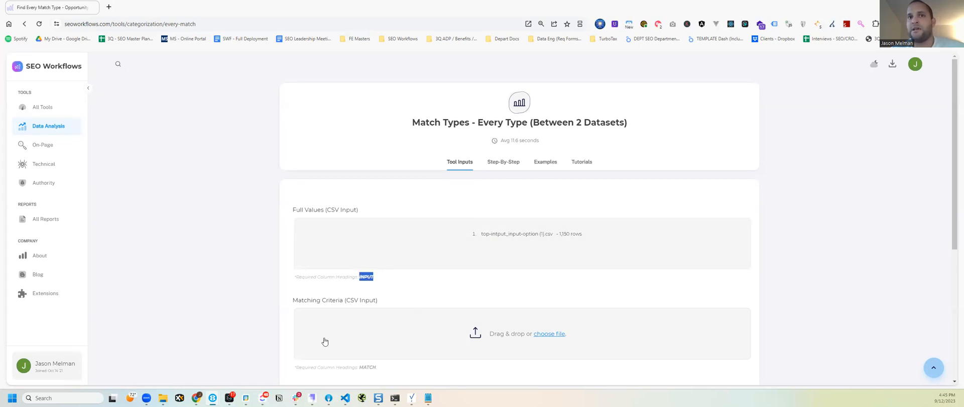
# Upload bottom-intput_match-options (1).csv as the Matching Criteria dataset and submit both datasets for processing
pyautogui.doubleClick(367, 368)
pyautogui.click(406, 338)
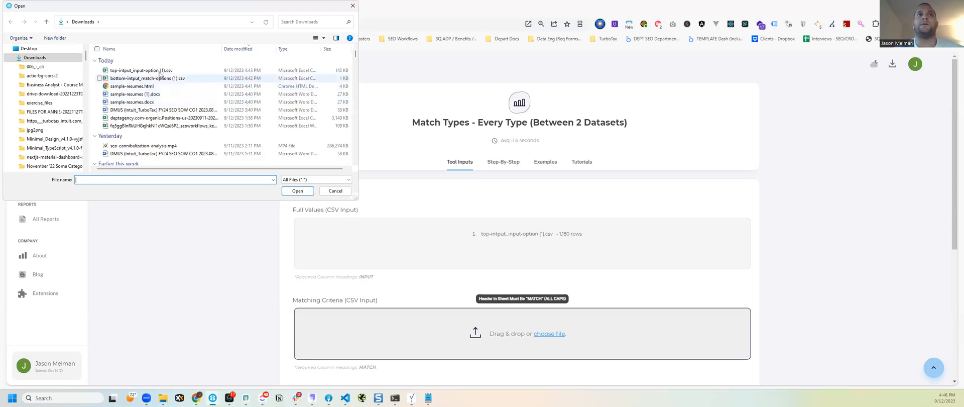
pyautogui.click(152, 80)
pyautogui.doubleClick(152, 80)
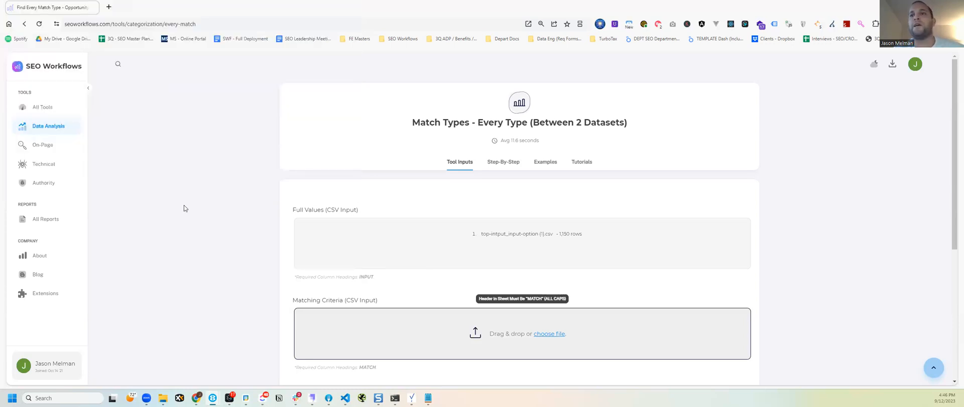
pyautogui.scroll(-1, 321, 266)
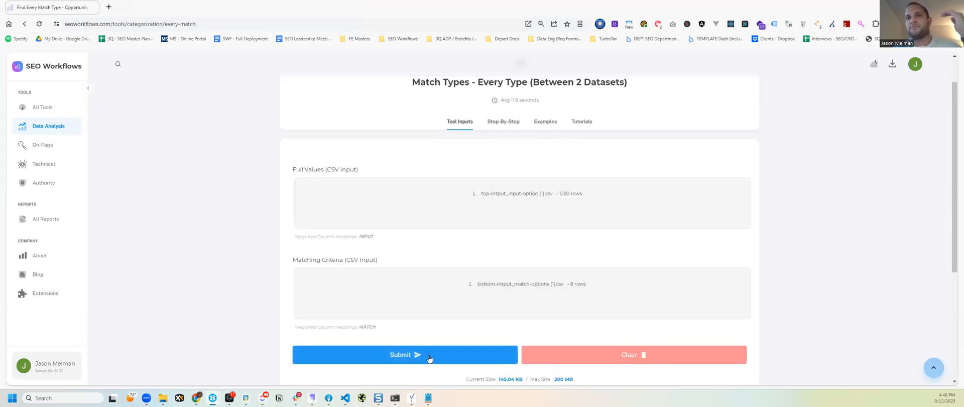
pyautogui.click(429, 358)
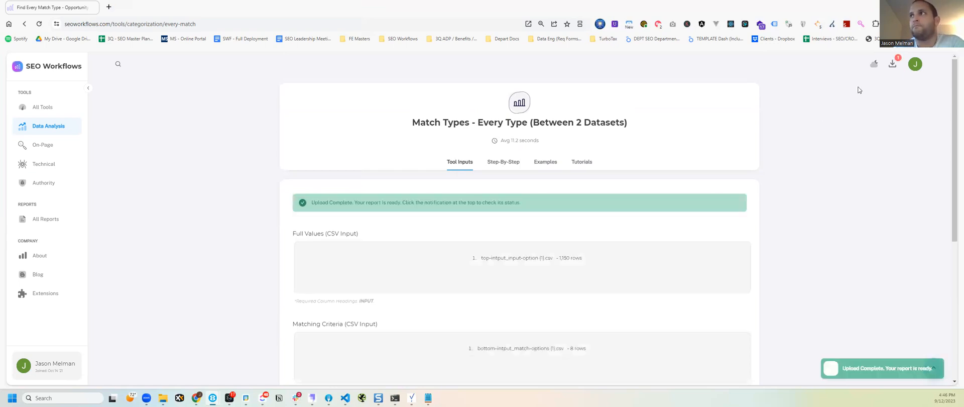
# Download the newest Match Types - Every Type report from the recent reports and open it maximized in Excel
pyautogui.click(892, 64)
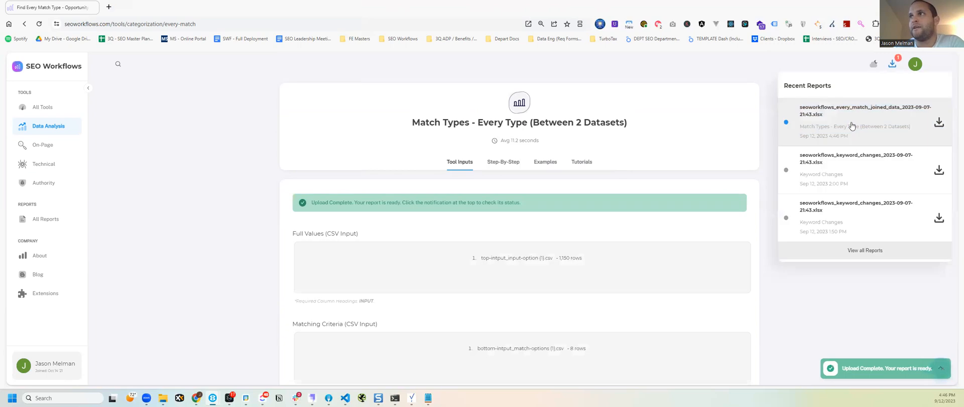
pyautogui.click(808, 123)
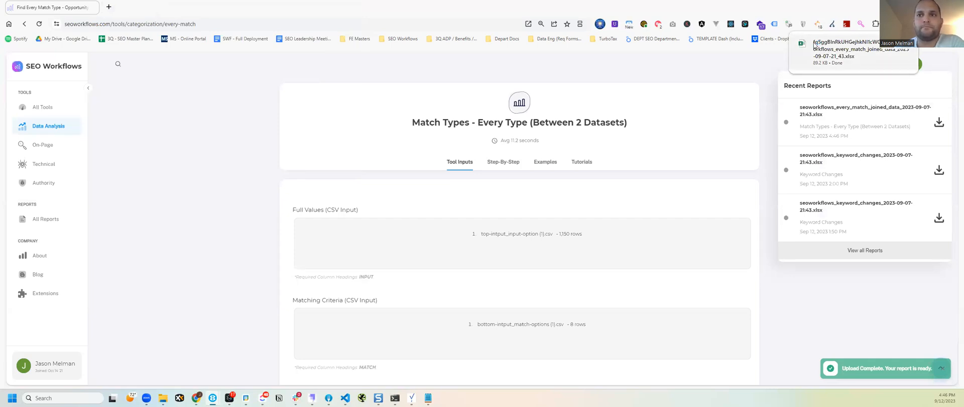
pyautogui.click(815, 45)
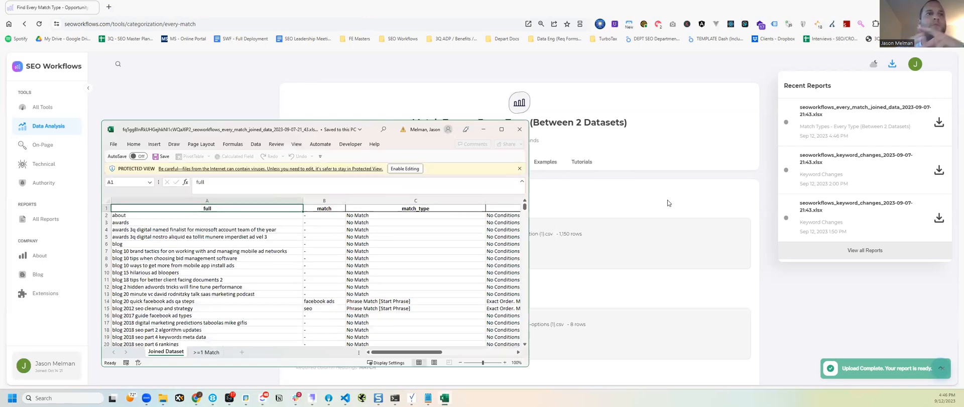
pyautogui.click(505, 129)
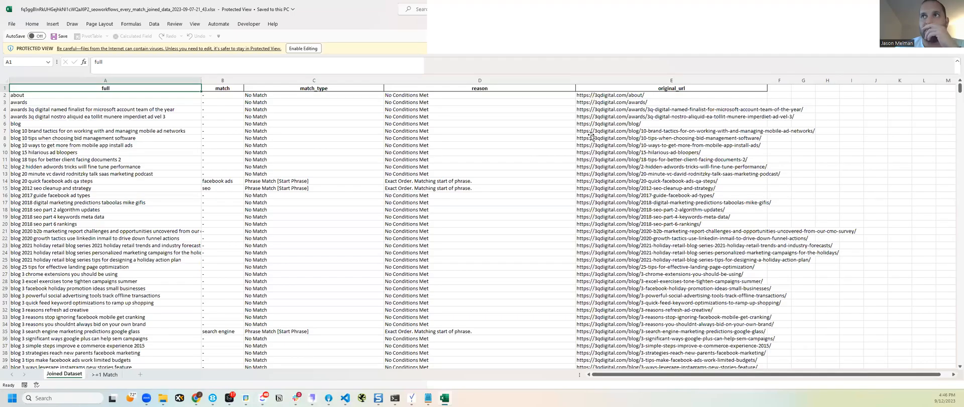
# Examine the original_url, full, match, match_type and reason columns of the Joined Dataset sheet
pyautogui.click(623, 138)
pyautogui.moveTo(622, 88); pyautogui.dragTo(624, 154)
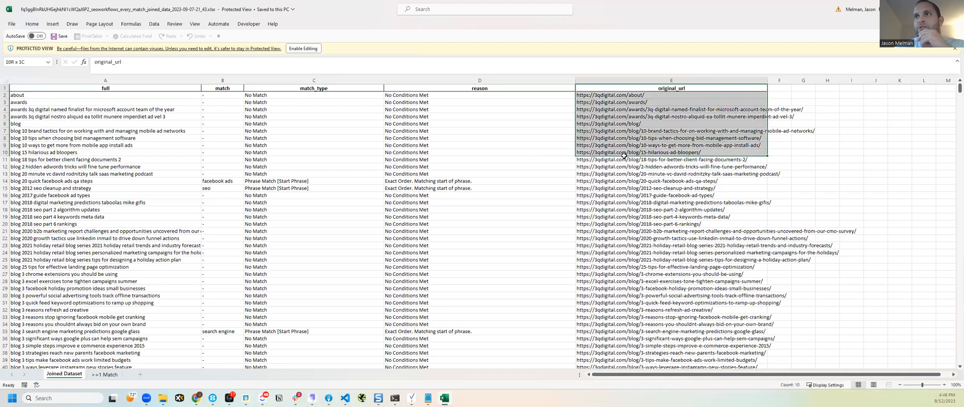
pyautogui.click(73, 87)
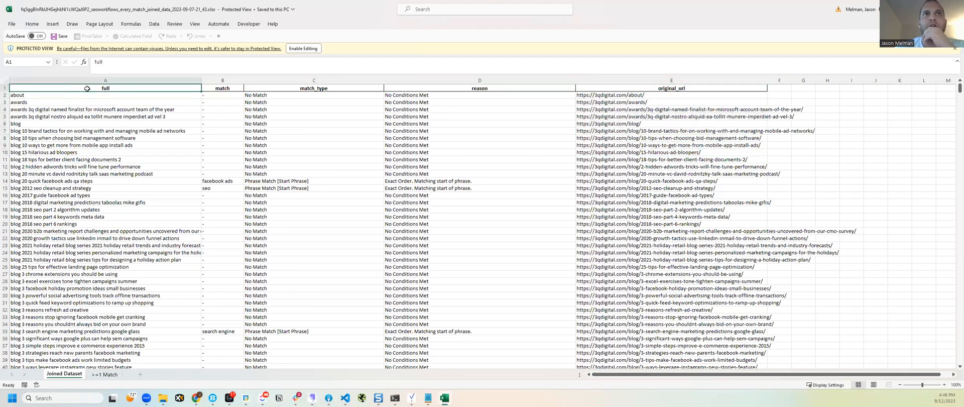
pyautogui.click(233, 89)
pyautogui.moveTo(317, 92); pyautogui.dragTo(317, 195)
pyautogui.moveTo(477, 95); pyautogui.dragTo(442, 201)
# Enable editing of the report and convert the Joined Dataset range into a table with headers
pyautogui.click(307, 50)
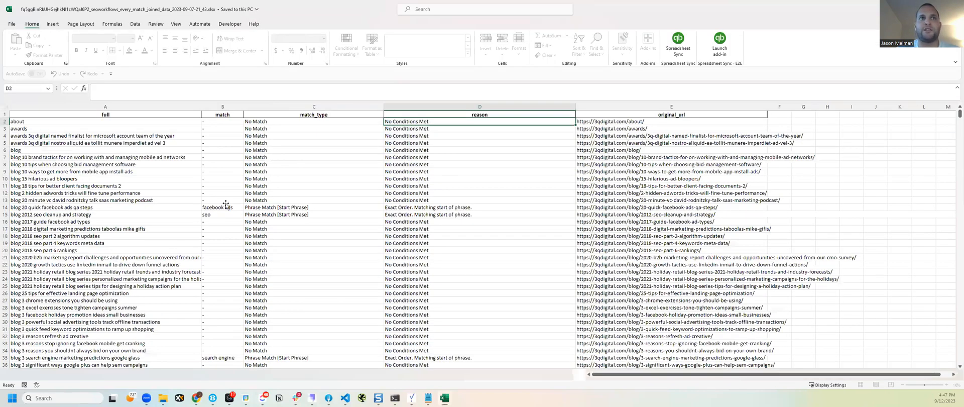
pyautogui.click(224, 207)
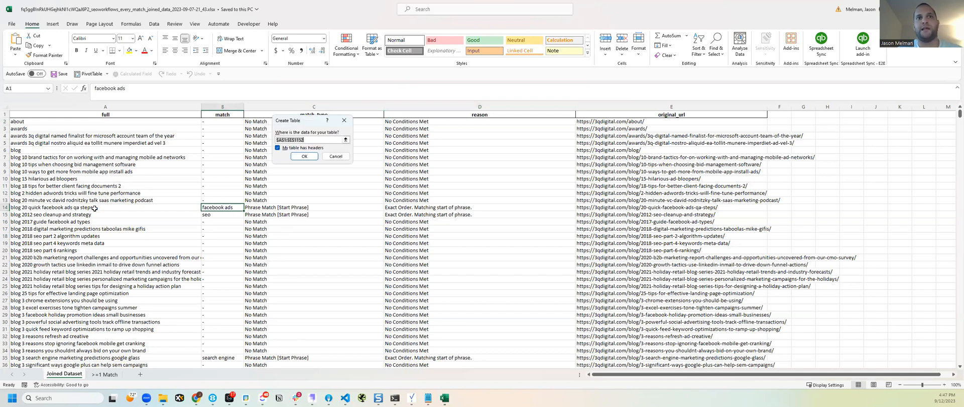
pyautogui.press('Return')
# Insert a PivotTable based on the Joined Dataset table on a new worksheet
pyautogui.press('alt')
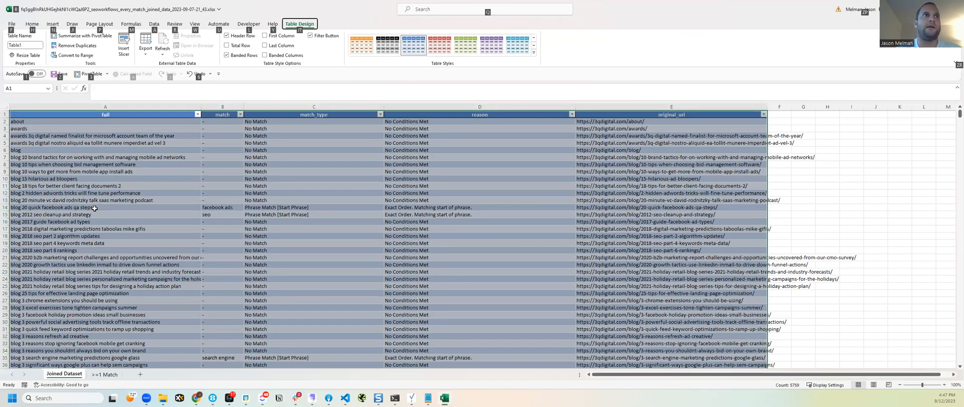
pyautogui.press('3')
pyautogui.press('Return')
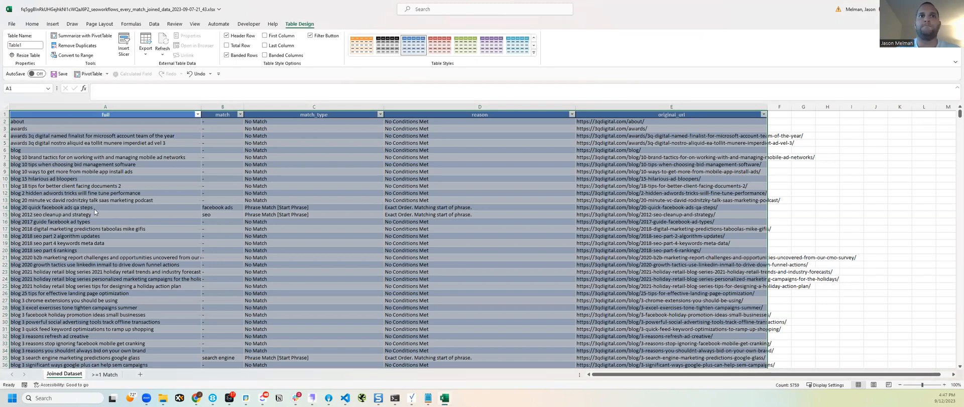
pyautogui.press('Return')
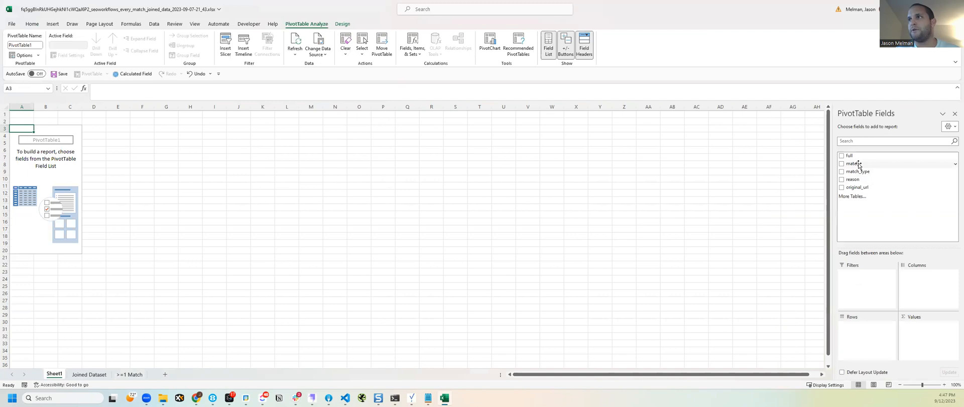
# Build the PivotTable with match and original_url nested as rows and the count of match as values
pyautogui.moveTo(862, 165); pyautogui.dragTo(870, 341)
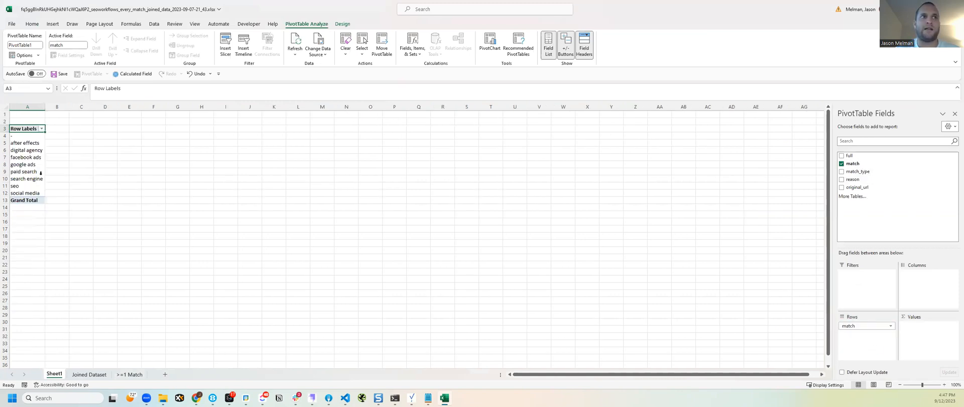
pyautogui.moveTo(853, 163); pyautogui.dragTo(934, 345)
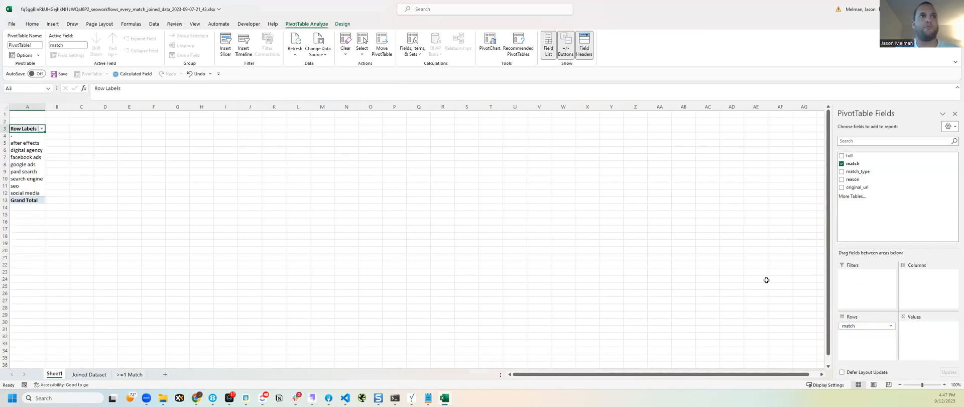
pyautogui.moveTo(75, 142); pyautogui.dragTo(75, 186)
pyautogui.moveTo(858, 187); pyautogui.dragTo(870, 338)
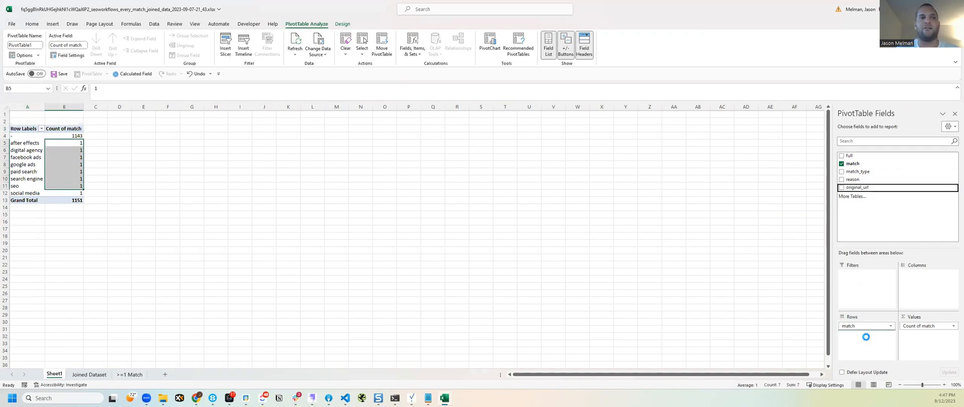
# Collapse the unmatched "-" group in the PivotTable and inspect the URL listed under digital agency
pyautogui.click(14, 135)
pyautogui.click(54, 164)
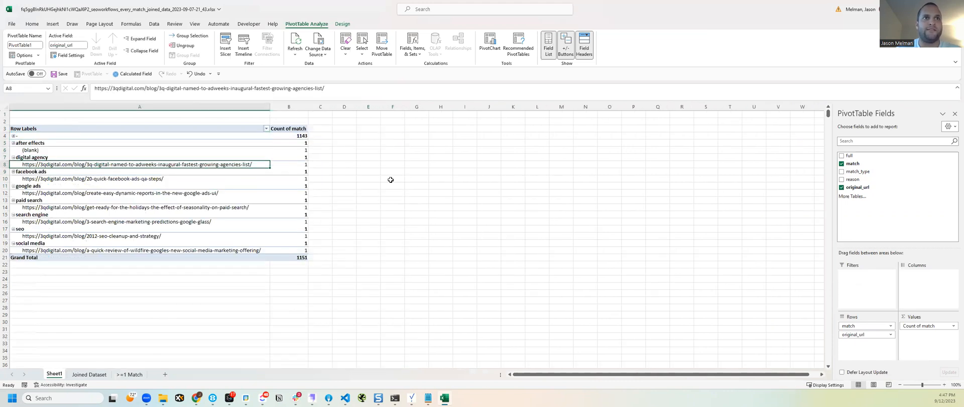
pyautogui.click(63, 157)
pyautogui.click(123, 165)
pyautogui.click(229, 160)
pyautogui.click(228, 164)
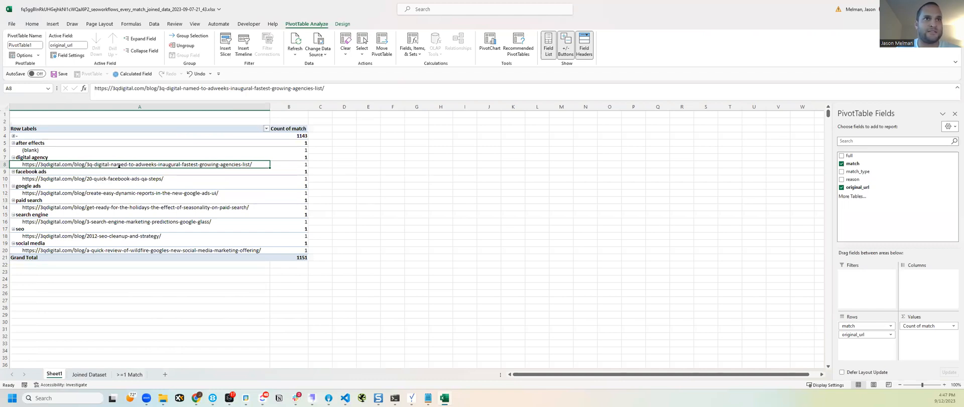
# Add reason and match_type as nested row fields below original_url in the PivotTable
pyautogui.moveTo(876, 171); pyautogui.dragTo(883, 338)
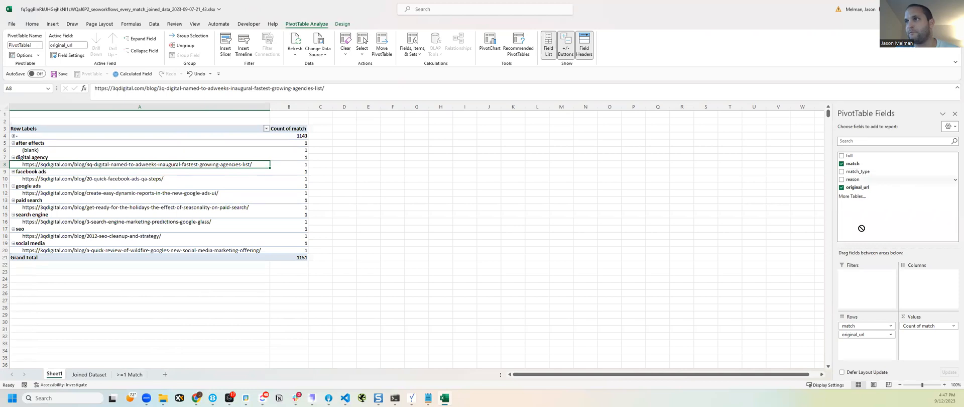
pyautogui.moveTo(859, 171); pyautogui.dragTo(868, 355)
# Review the URLs and match reasons listed under the digital agency and facebook ads keywords
pyautogui.click(46, 186)
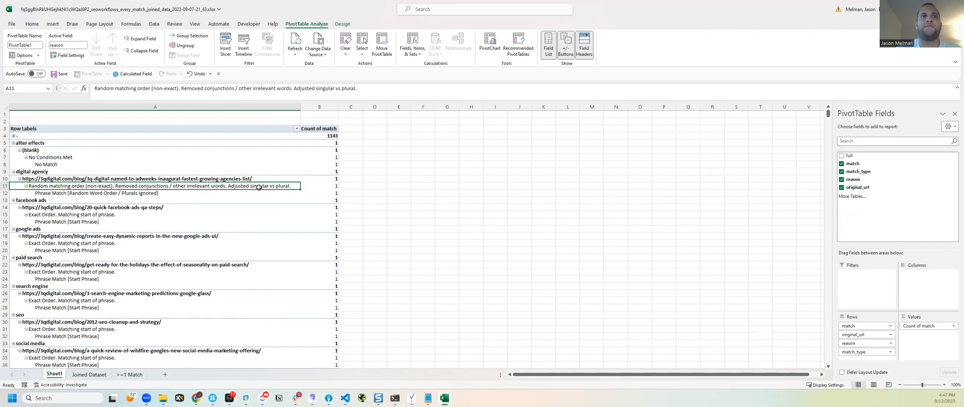
pyautogui.click(243, 179)
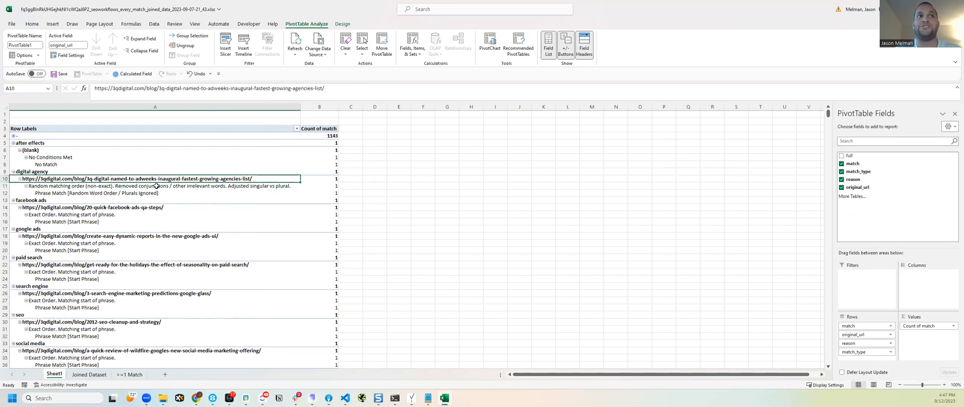
pyautogui.click(37, 172)
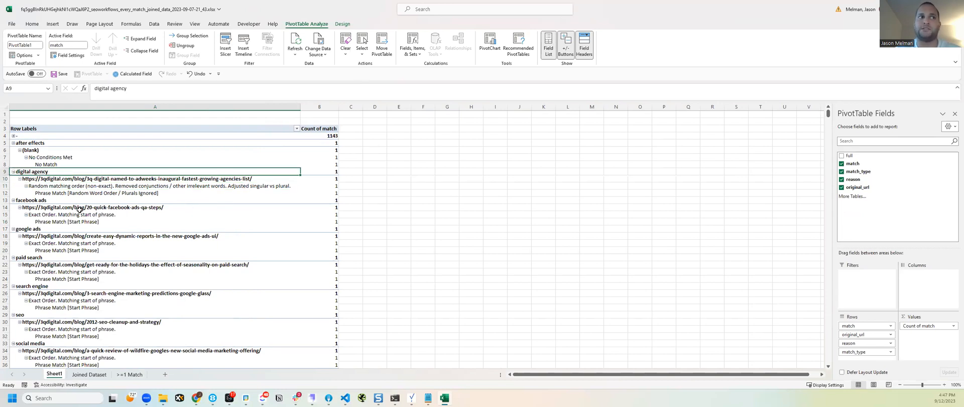
pyautogui.click(45, 199)
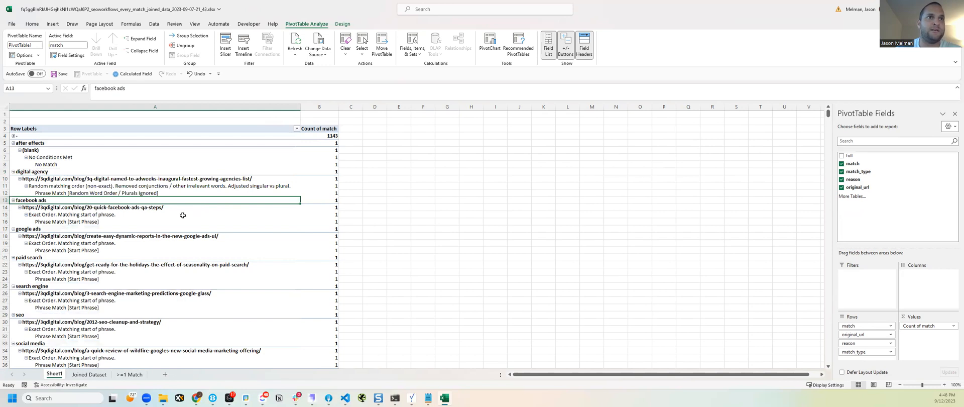
pyautogui.click(160, 207)
pyautogui.click(42, 216)
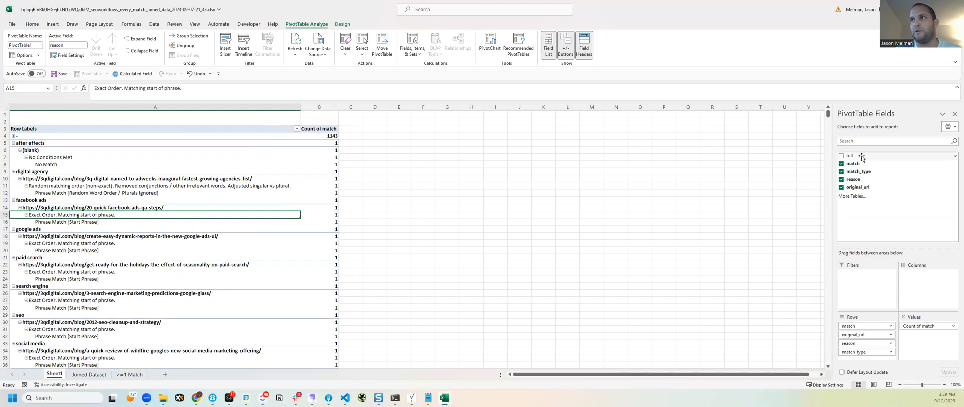
# Try the full field as a row level between match and original_url, check the Joined Dataset sheet, and remove the field again
pyautogui.moveTo(862, 158); pyautogui.dragTo(876, 333)
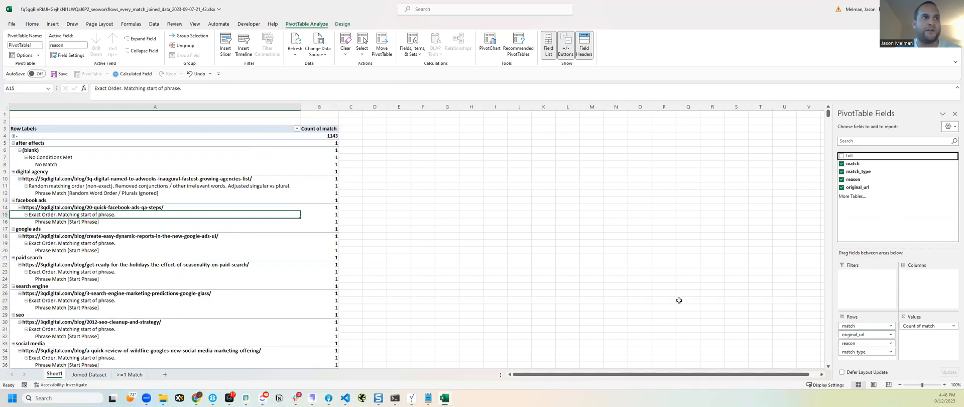
pyautogui.click(41, 223)
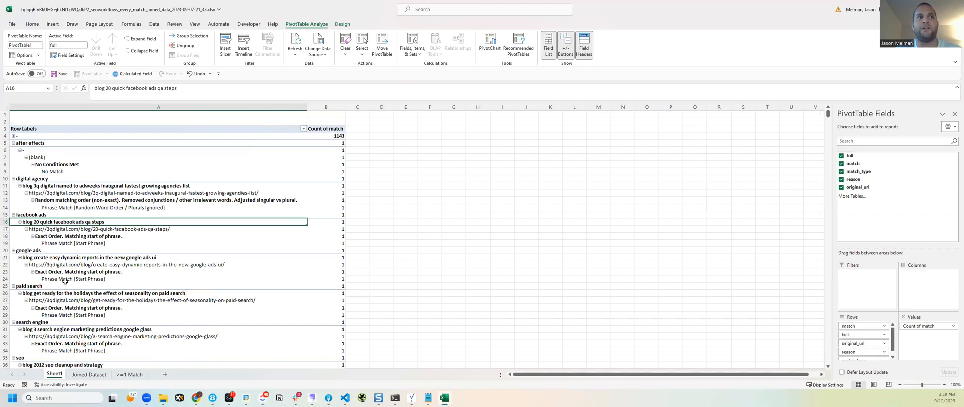
pyautogui.click(88, 374)
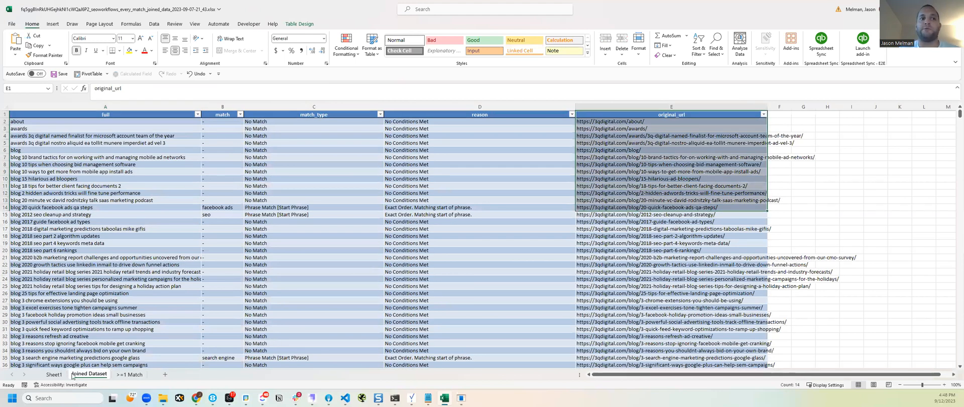
pyautogui.click(54, 375)
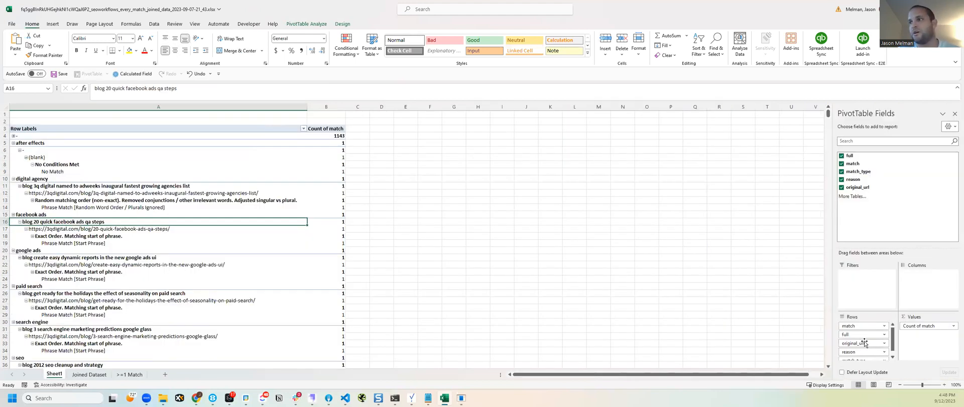
pyautogui.moveTo(864, 334); pyautogui.dragTo(789, 307)
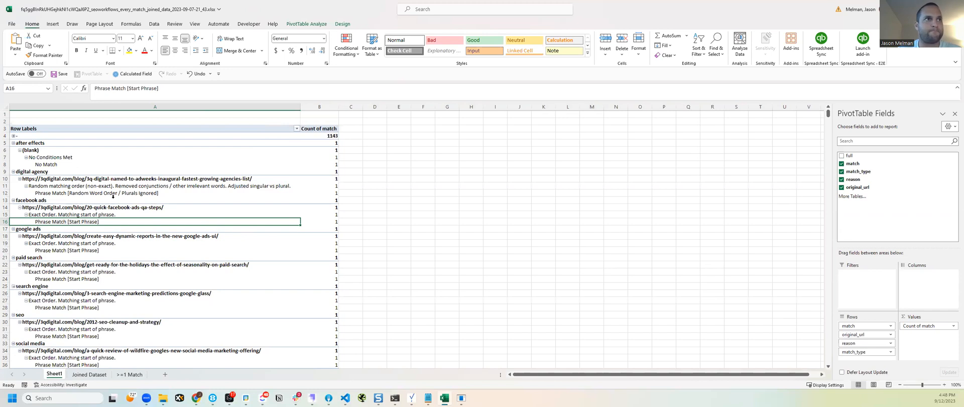
# Examine the full, count, match_type_size and reason_size columns of the >=1 Match sheet and return to the PivotTable sheet
pyautogui.scroll(-5, 264, 228)
pyautogui.scroll(3, 269, 230)
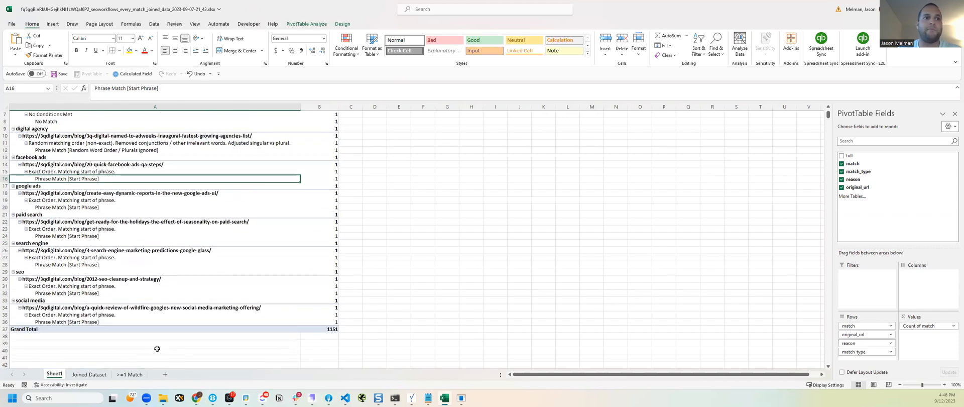
pyautogui.click(129, 374)
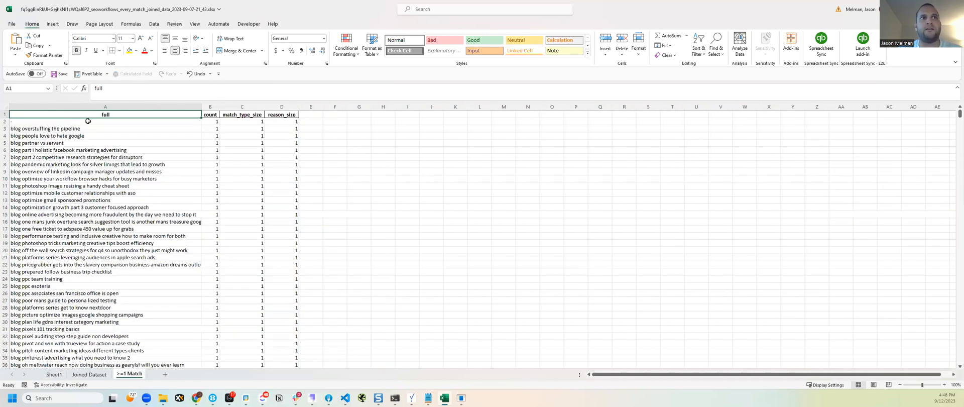
pyautogui.moveTo(137, 115); pyautogui.dragTo(238, 344)
pyautogui.scroll(-13, 135, 302)
pyautogui.click(129, 291)
pyautogui.hotkey('ctrl', 'Home')
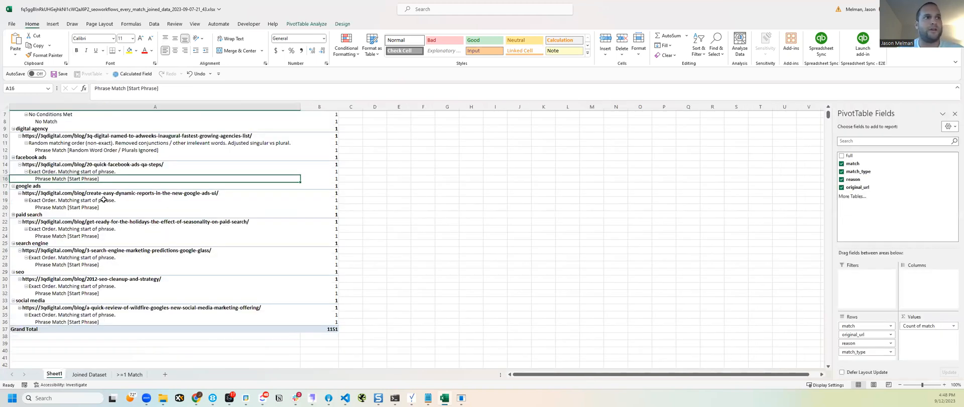
pyautogui.scroll(2, 131, 194)
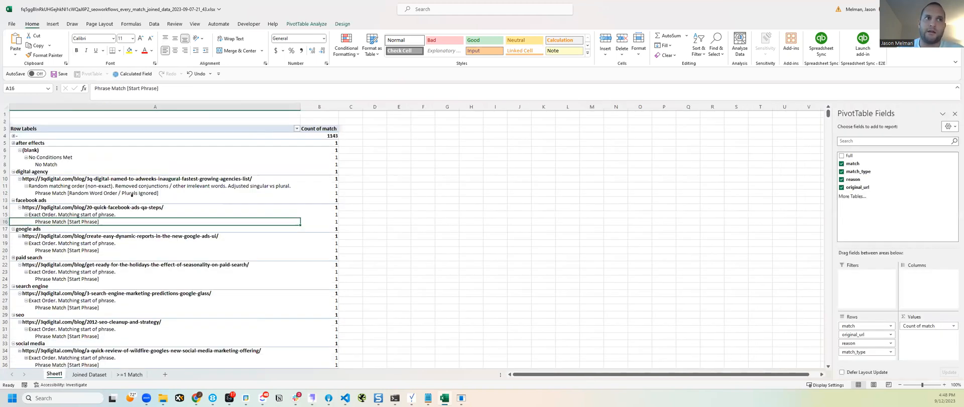